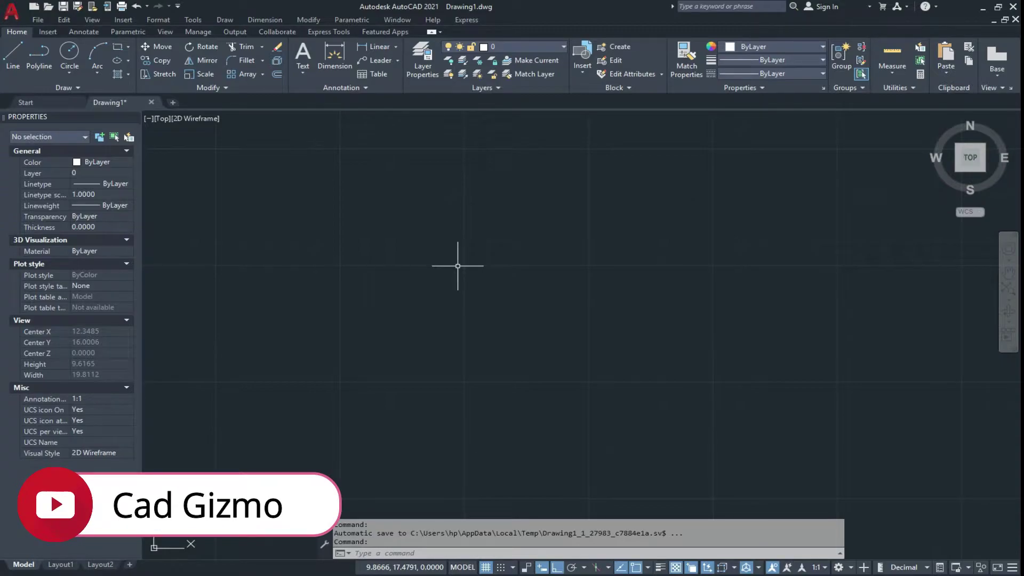
# Set the drawing's length units to Architectural with a precision of 0'-0 1/2".
pyautogui.write('UN')
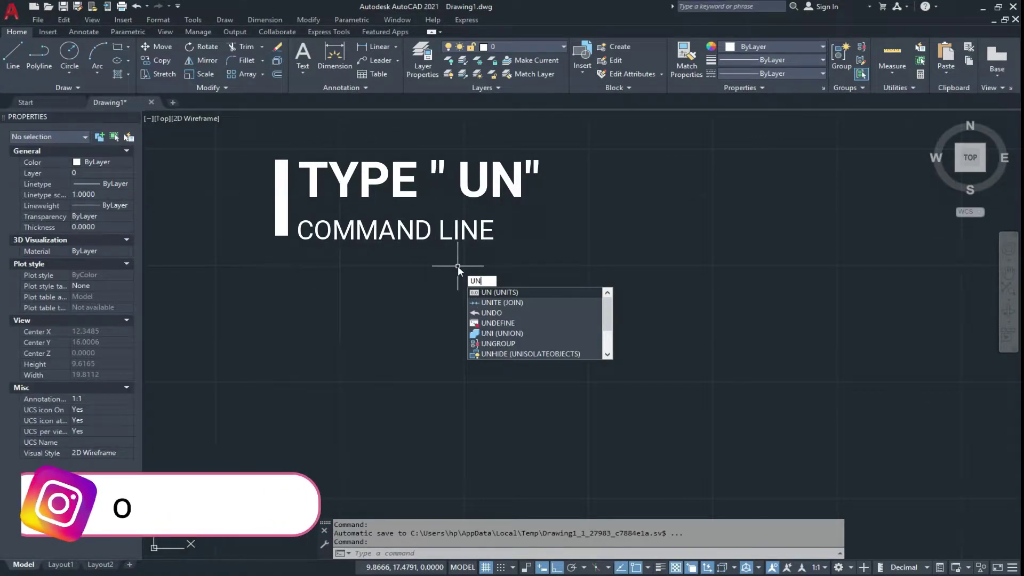
pyautogui.press('Return')
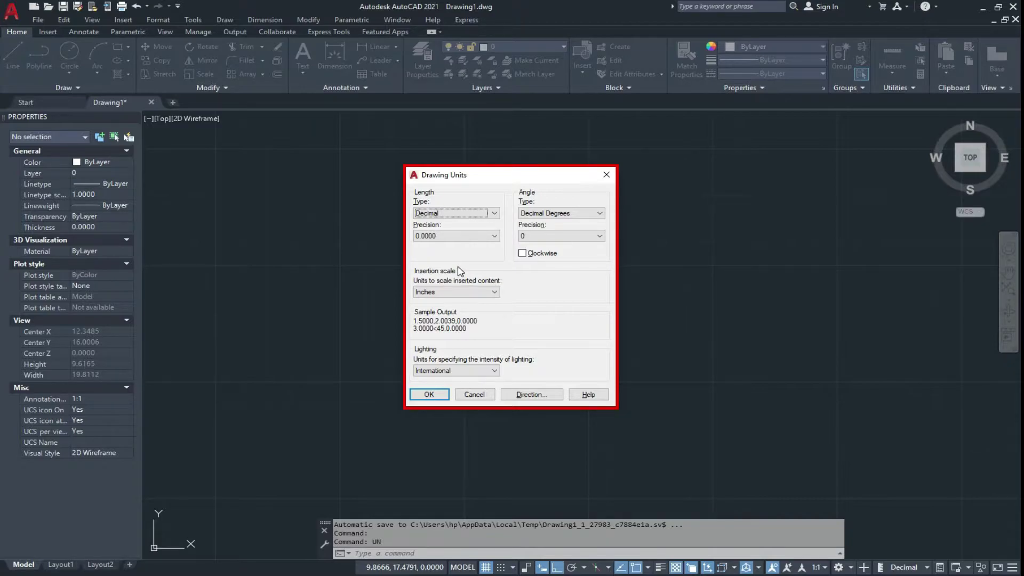
pyautogui.click(465, 213)
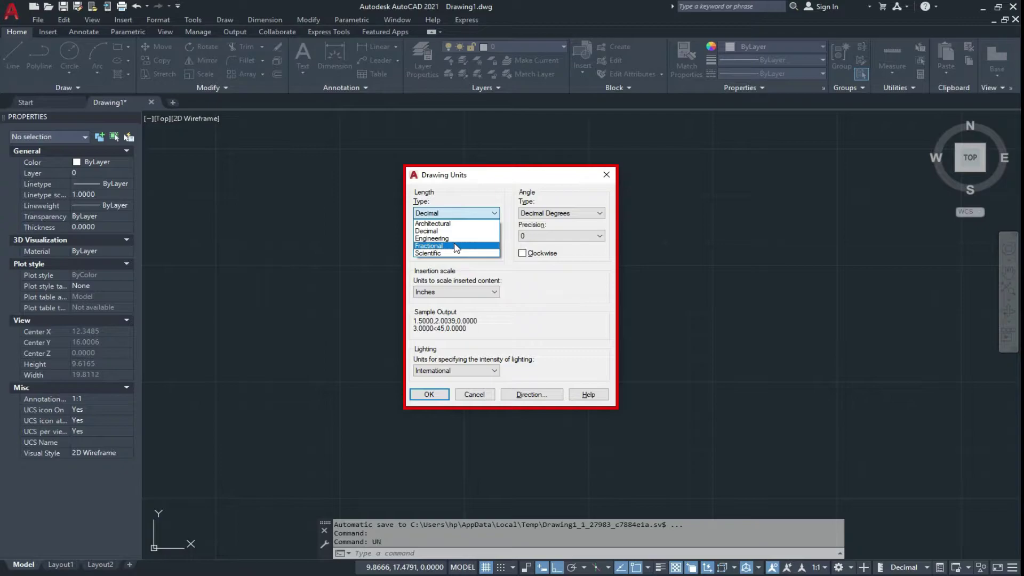
pyautogui.click(555, 281)
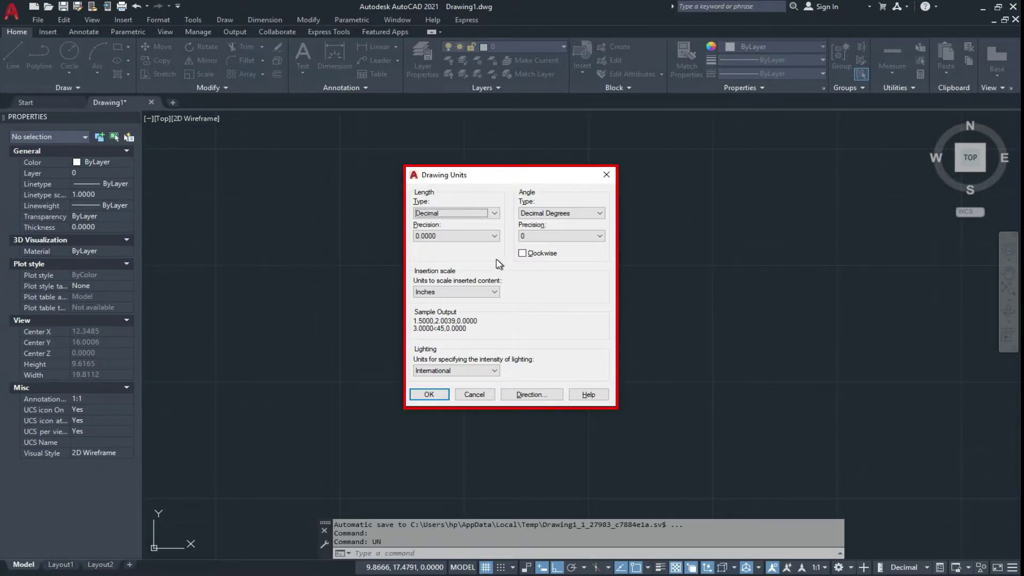
pyautogui.click(479, 214)
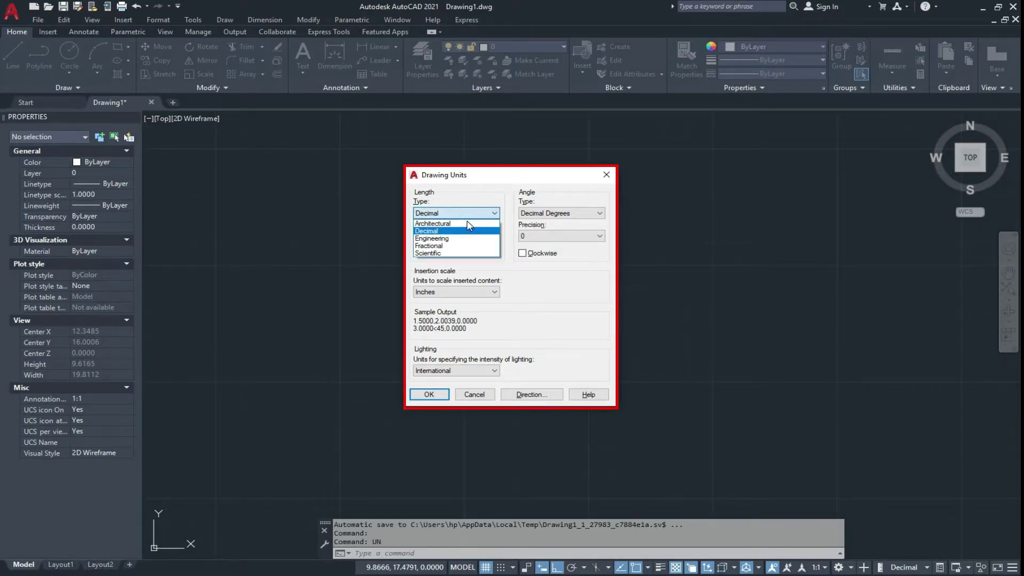
pyautogui.click(462, 224)
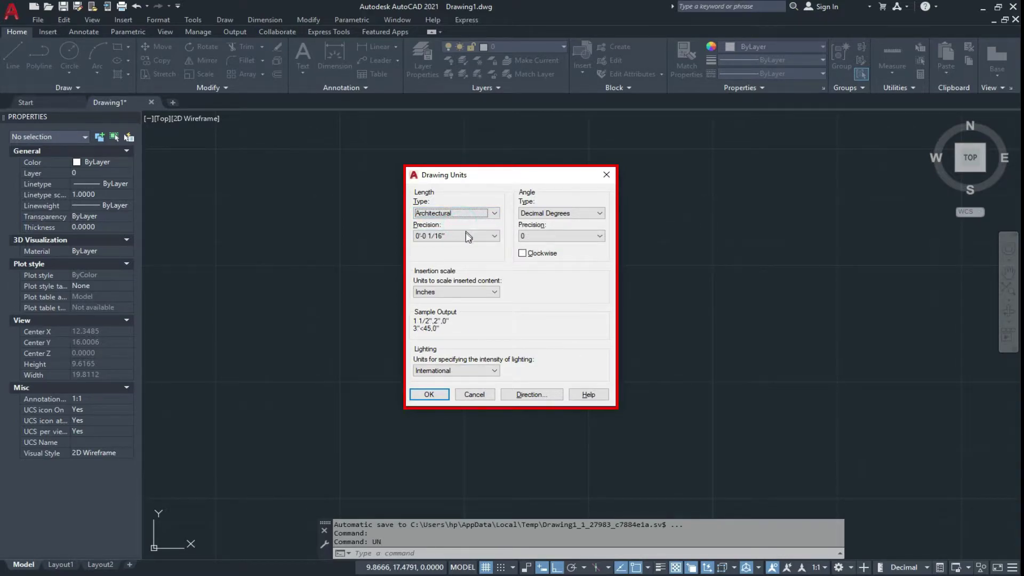
pyautogui.click(467, 236)
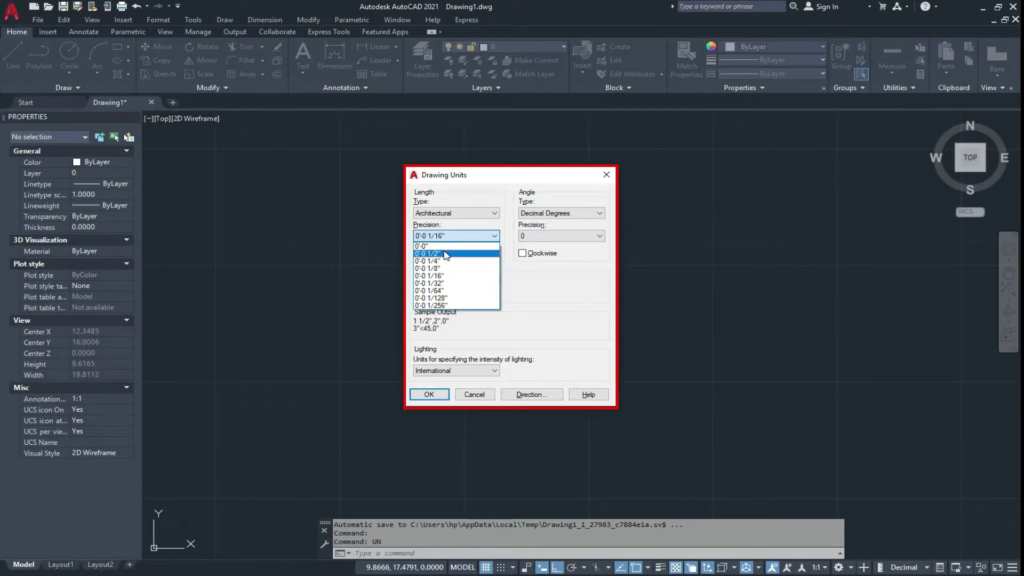
pyautogui.click(445, 253)
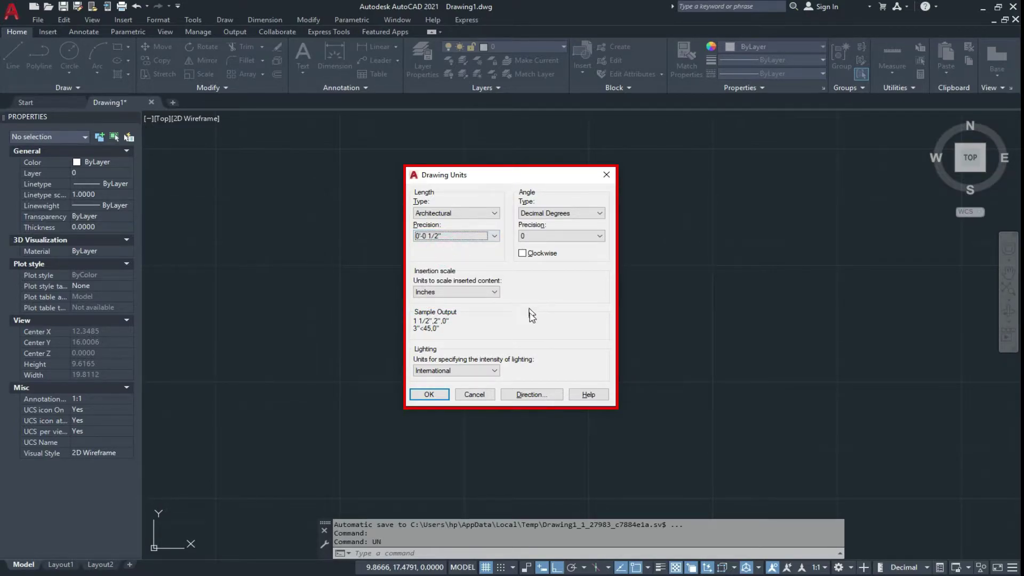
pyautogui.click(430, 394)
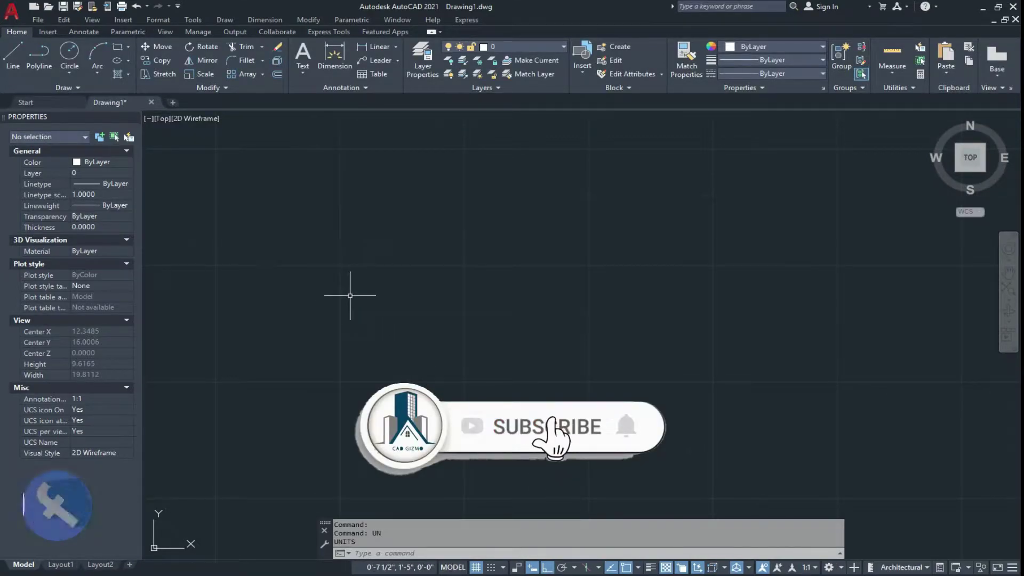
pyautogui.write('l')
pyautogui.press('Return')
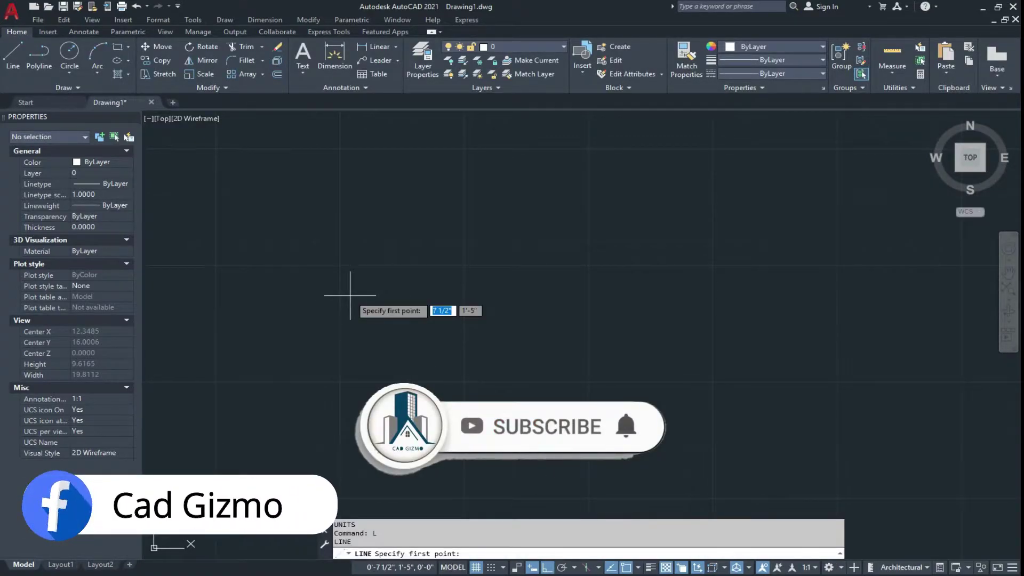
pyautogui.click(375, 250)
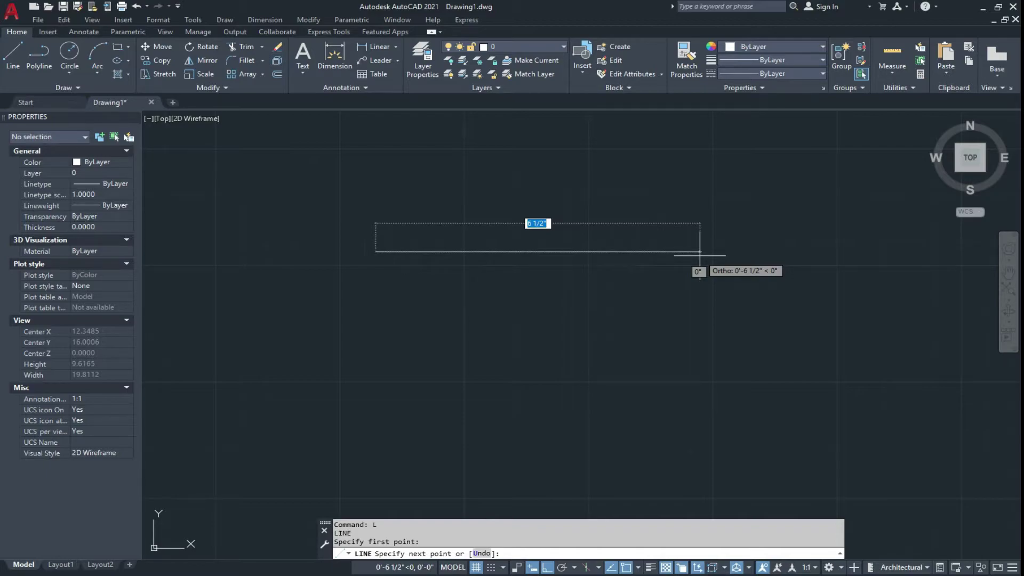
pyautogui.press('Escape')
pyautogui.press('Escape')
pyautogui.press('Escape')
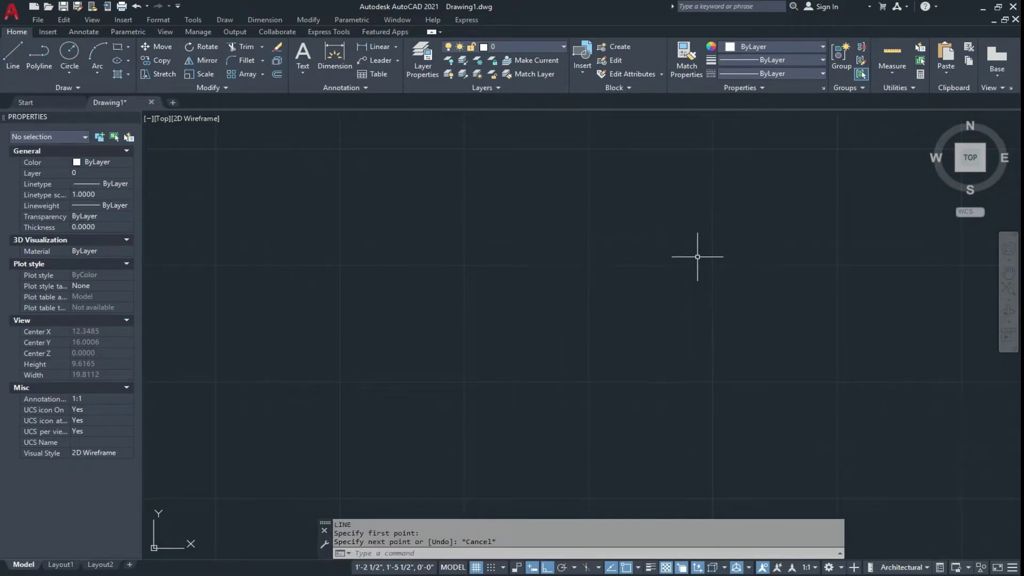
# Set the drawing units' insertion scale for inserted content to Inches.
pyautogui.write('un')
pyautogui.press('Return')
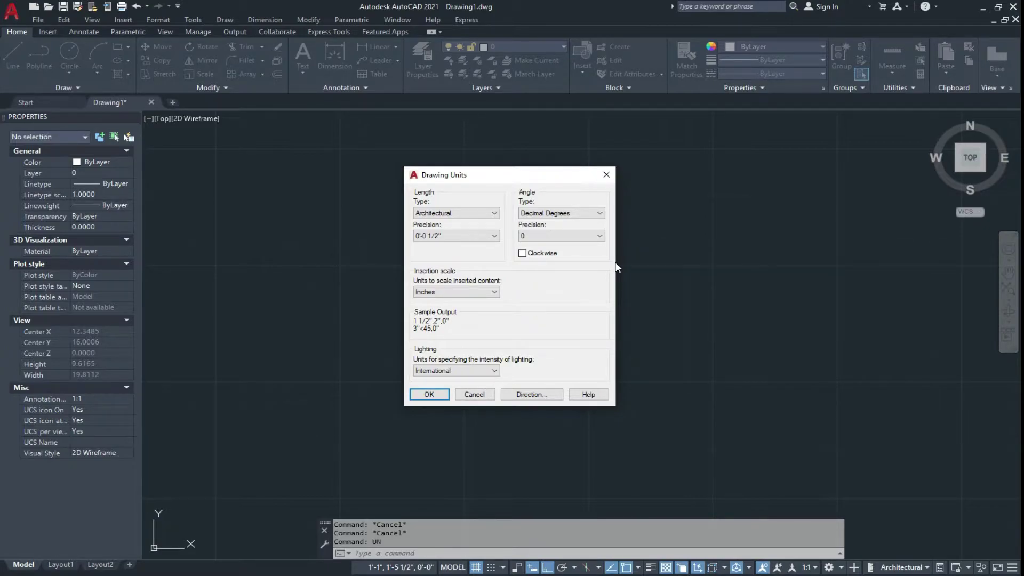
pyautogui.click(578, 214)
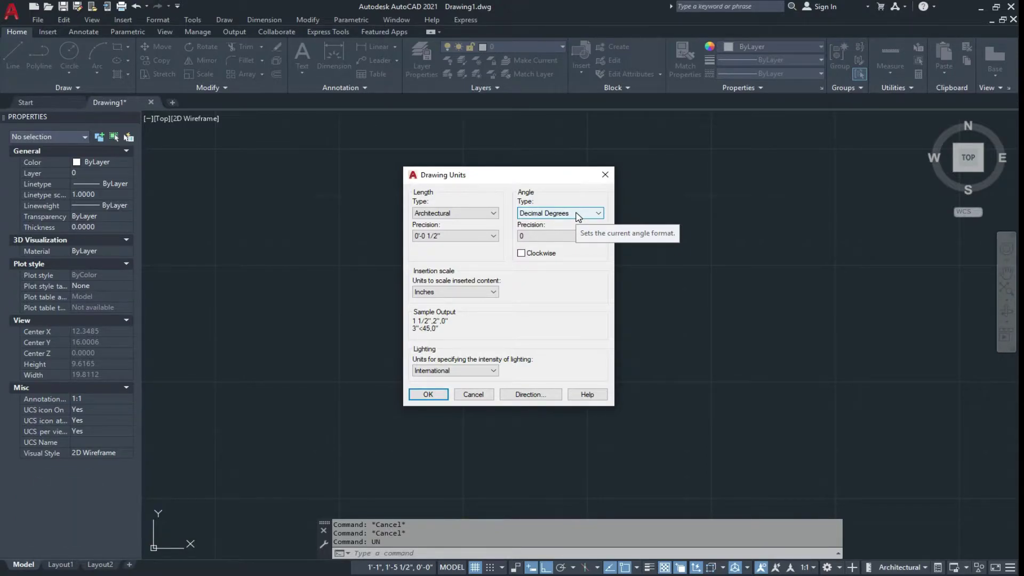
pyautogui.click(462, 290)
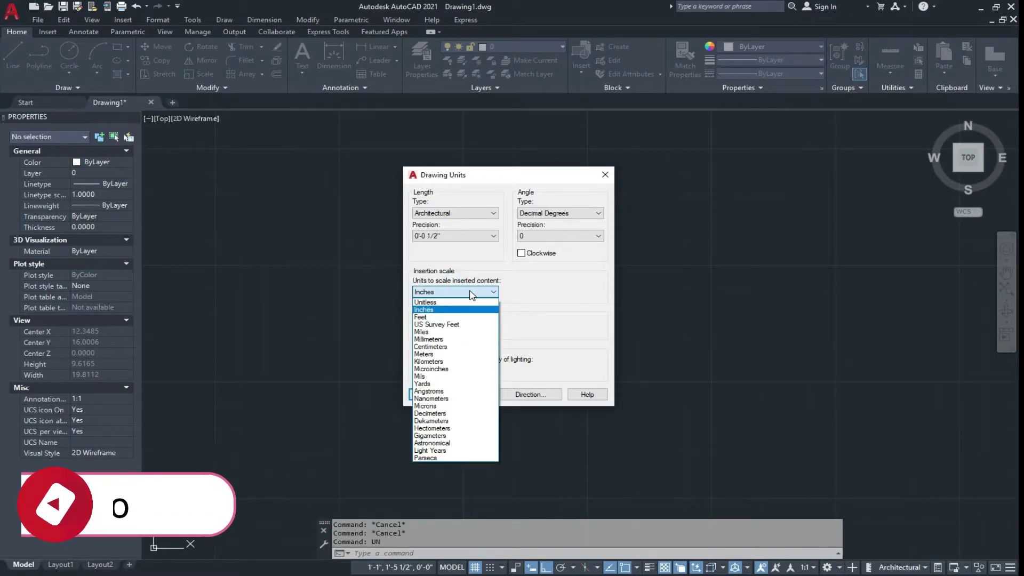
pyautogui.click(456, 309)
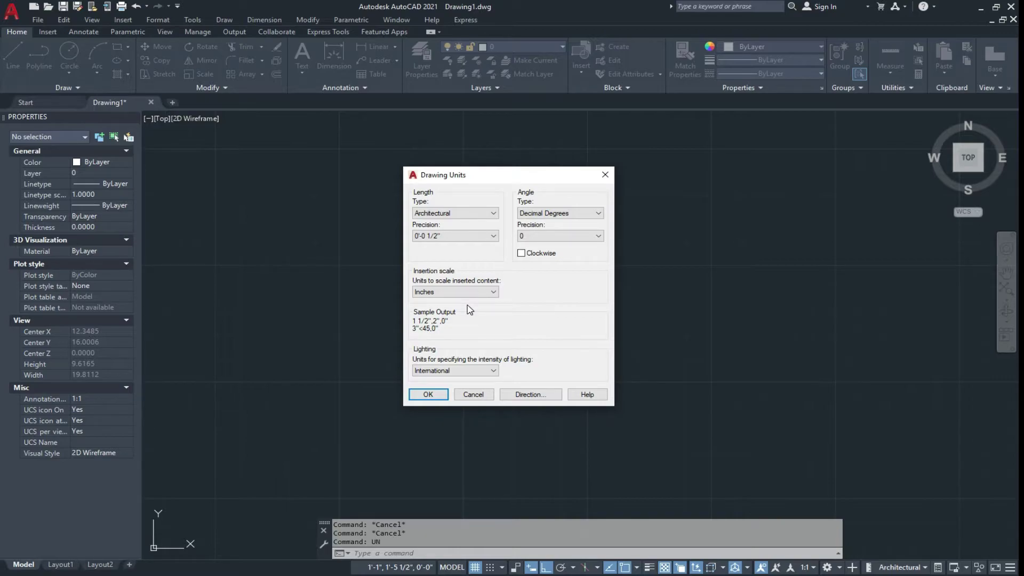
pyautogui.click(430, 395)
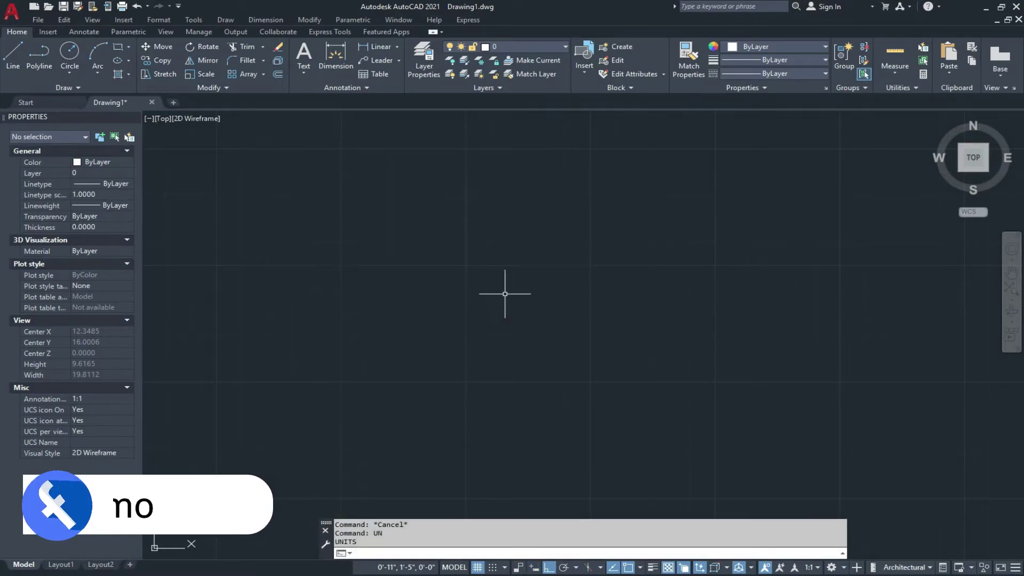
# Set the model space limits with the lower left corner at 0,0 and the upper right corner at 100',100'.
pyautogui.press('Escape')
pyautogui.press('Escape')
pyautogui.write('l')
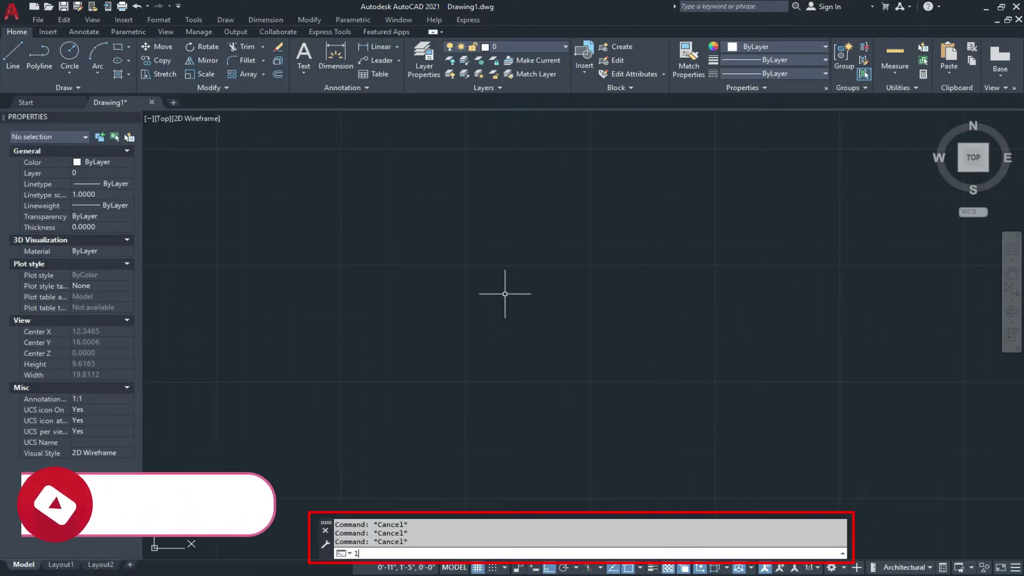
pyautogui.write('imits')
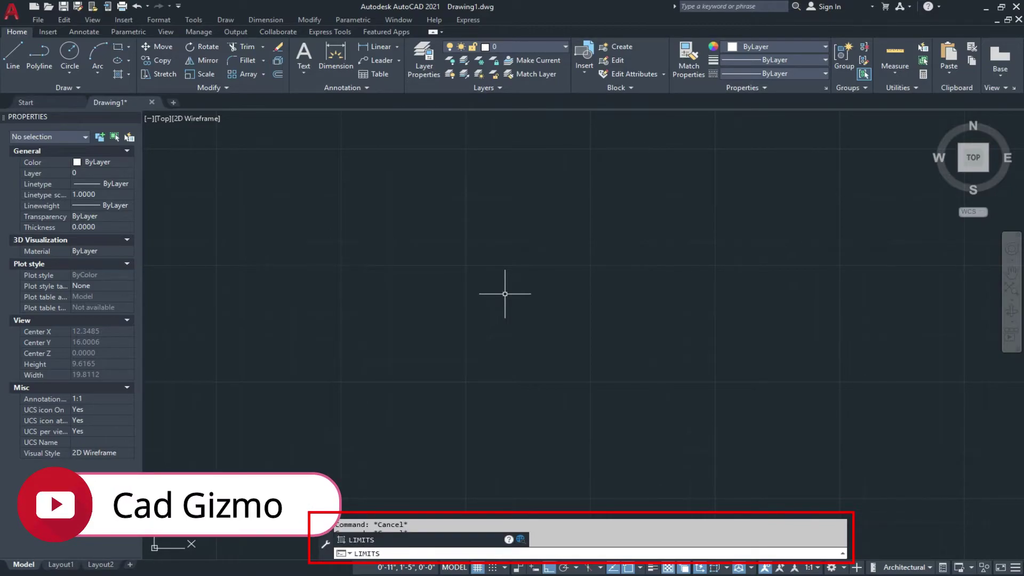
pyautogui.press('Return')
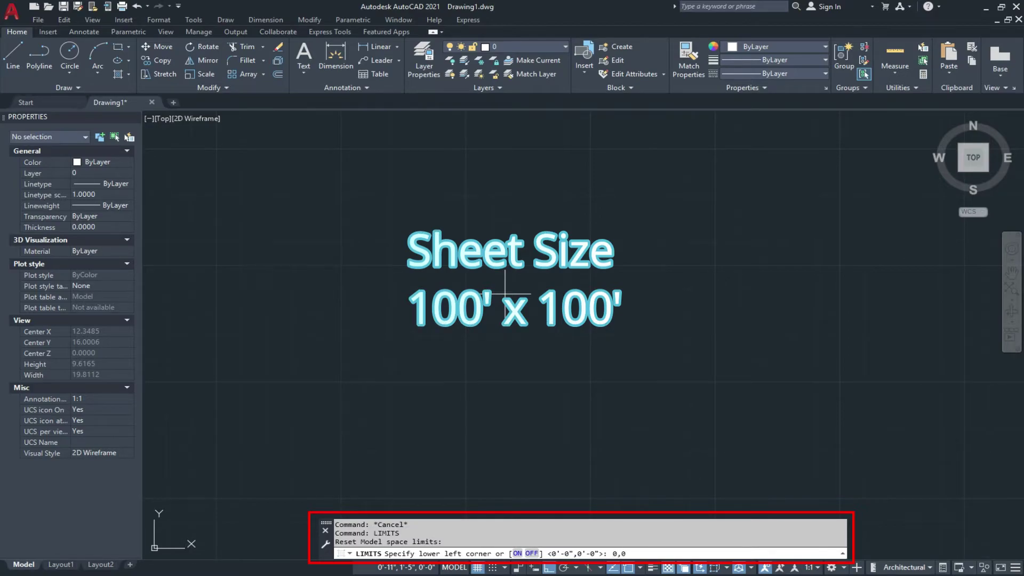
pyautogui.press('Return')
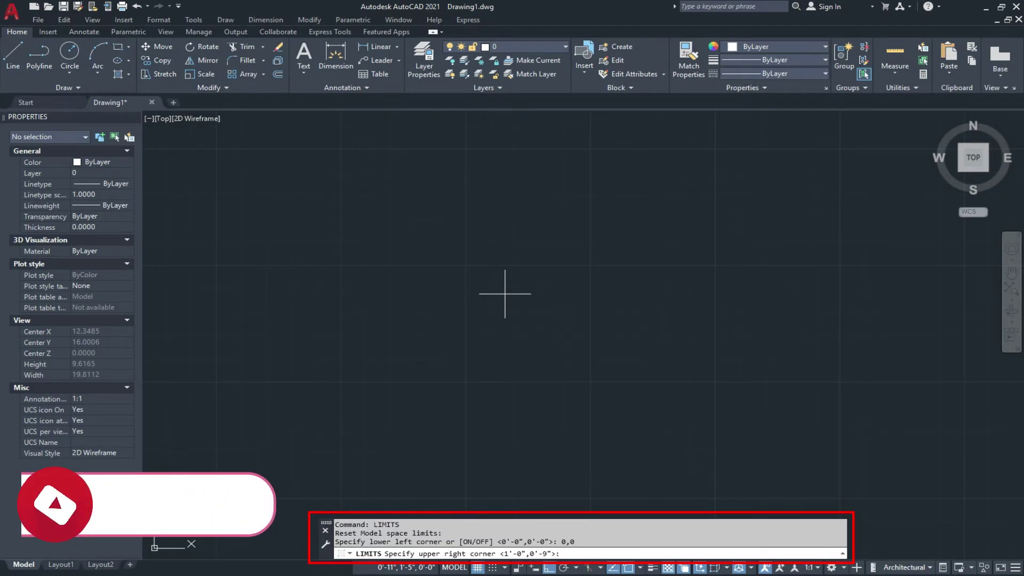
pyautogui.write("100',")
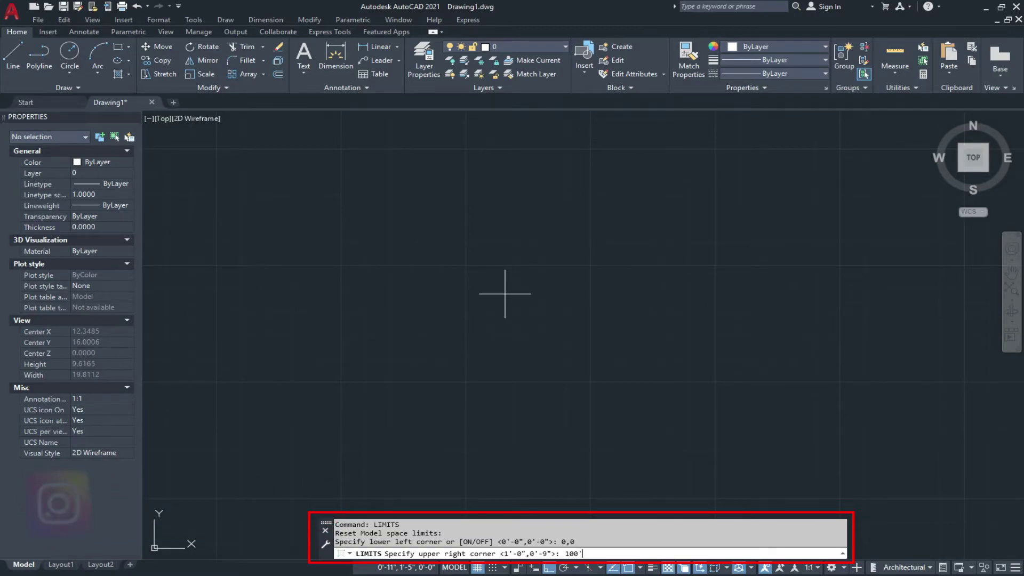
pyautogui.write('100')
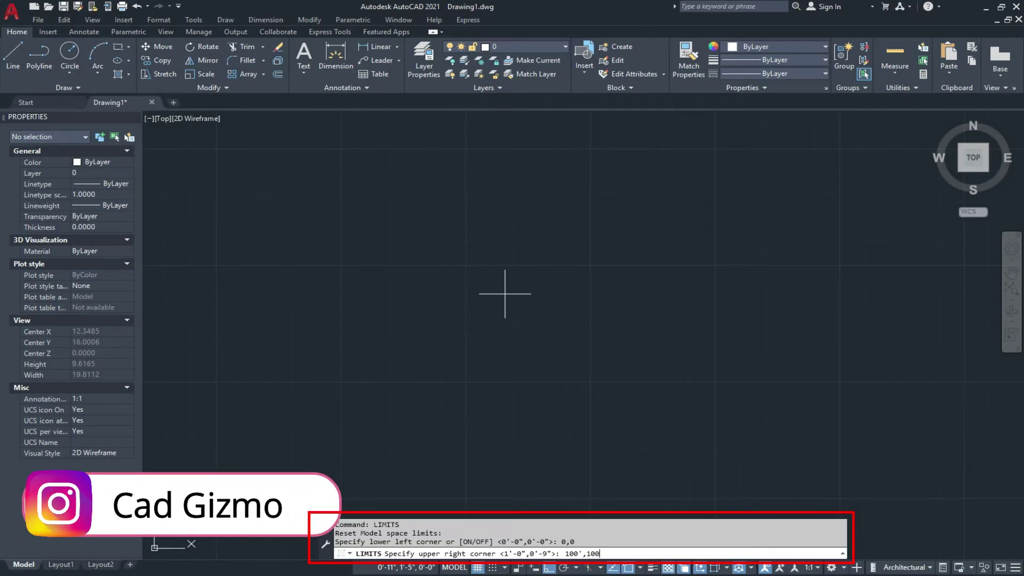
pyautogui.write("'")
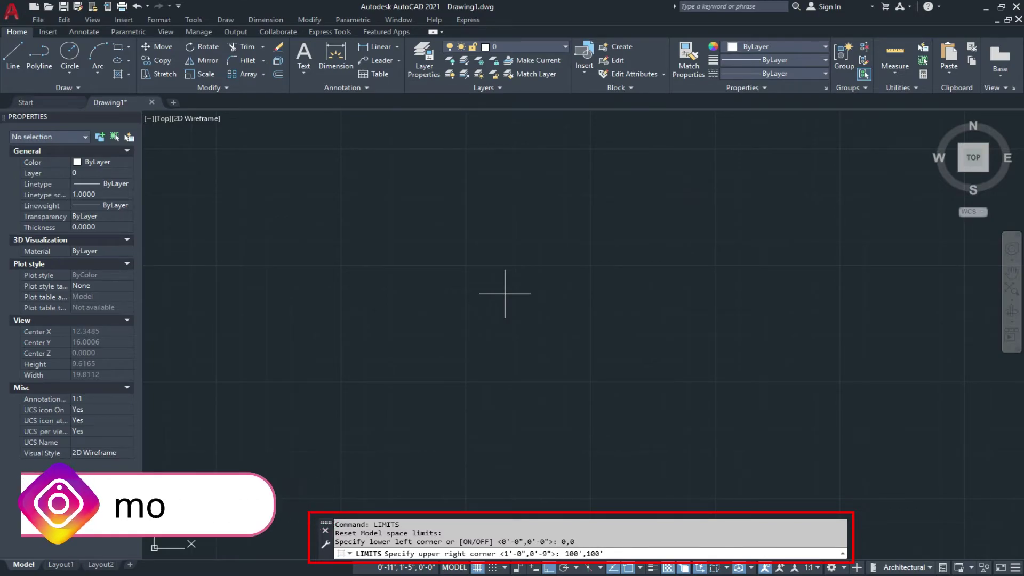
pyautogui.press('Return')
# Set the GRIDDISPLAY variable to 2 and bring the whole grid area into view.
pyautogui.scroll(-5, 507, 283)
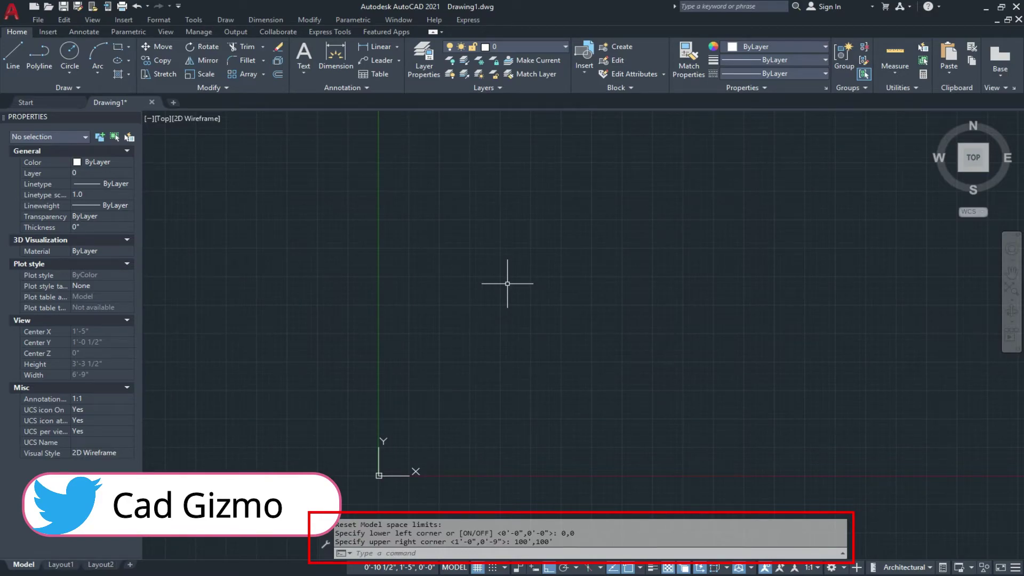
pyautogui.moveTo(495, 306); pyautogui.dragTo(459, 250, button='middle')
pyautogui.moveTo(422, 303)
pyautogui.mouseDown(button='middle')
pyautogui.moveTo(431, 271)
pyautogui.moveTo(431, 297)
pyautogui.mouseUp(button='middle')
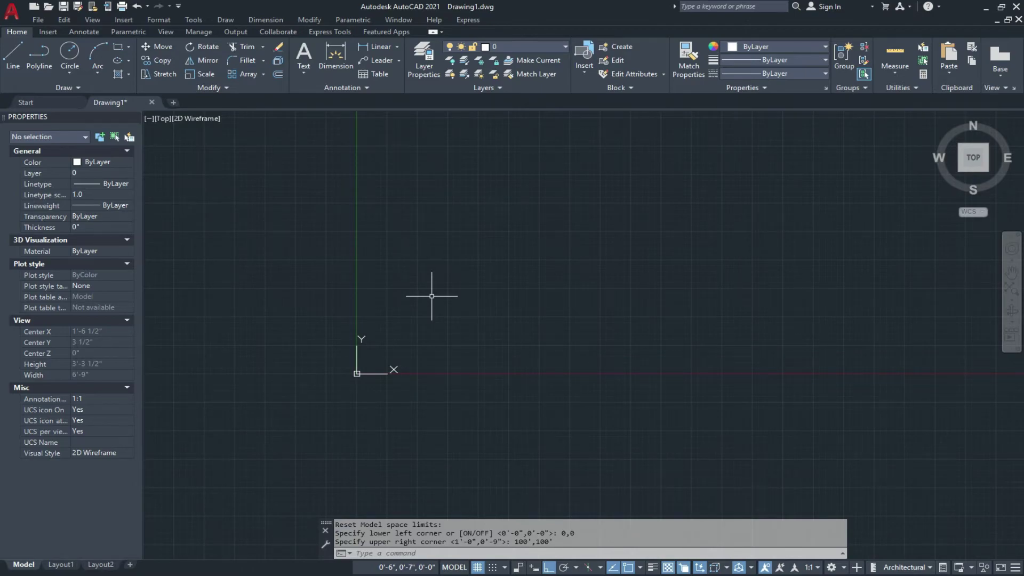
pyautogui.press('Escape')
pyautogui.press('Escape')
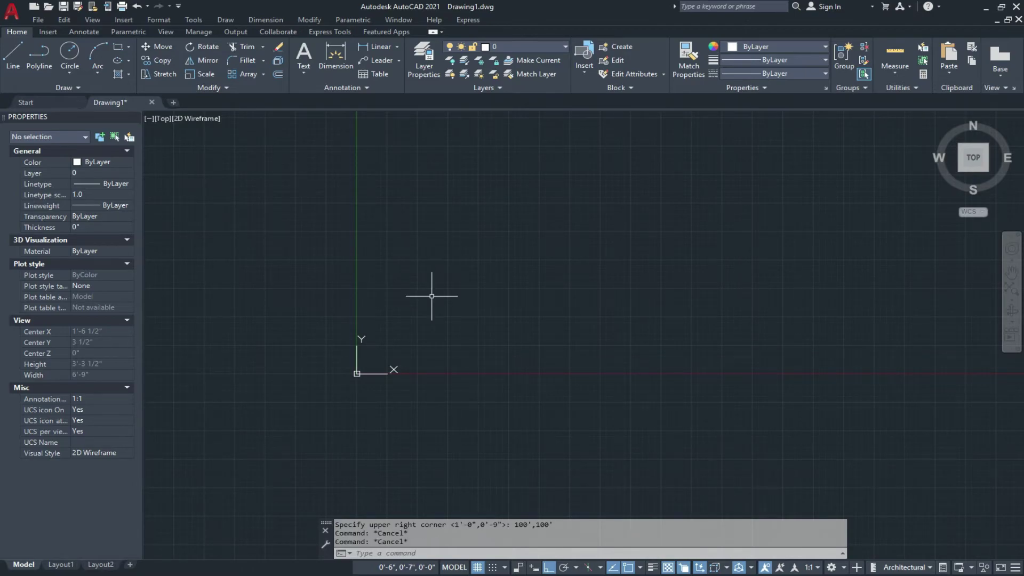
pyautogui.write('gri')
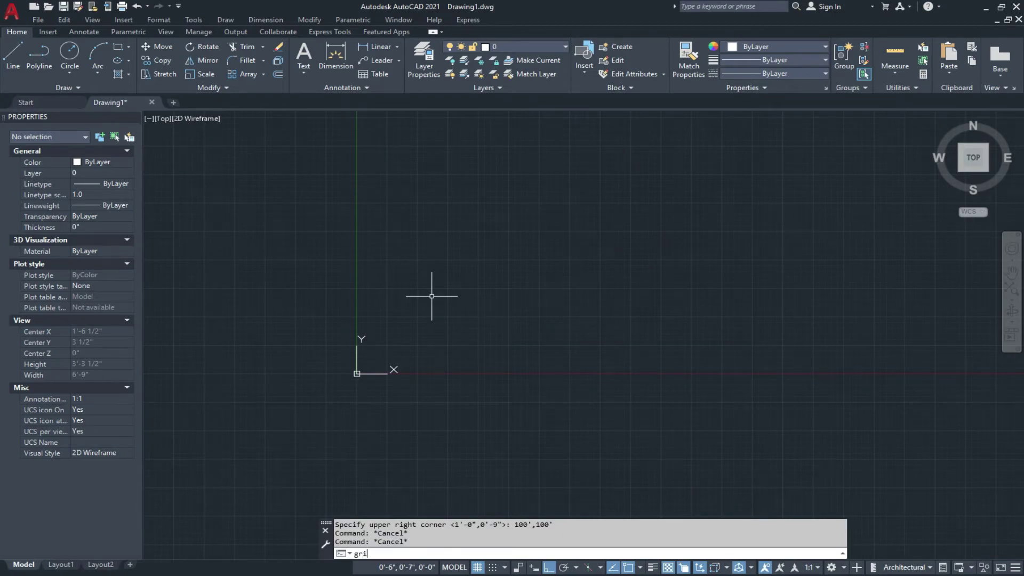
pyautogui.write('d')
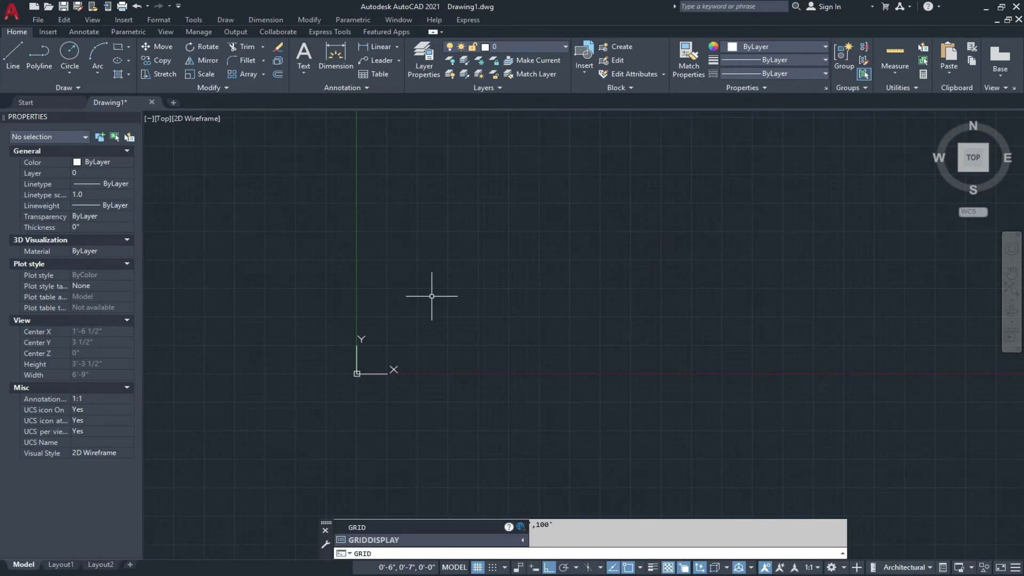
pyautogui.write('di')
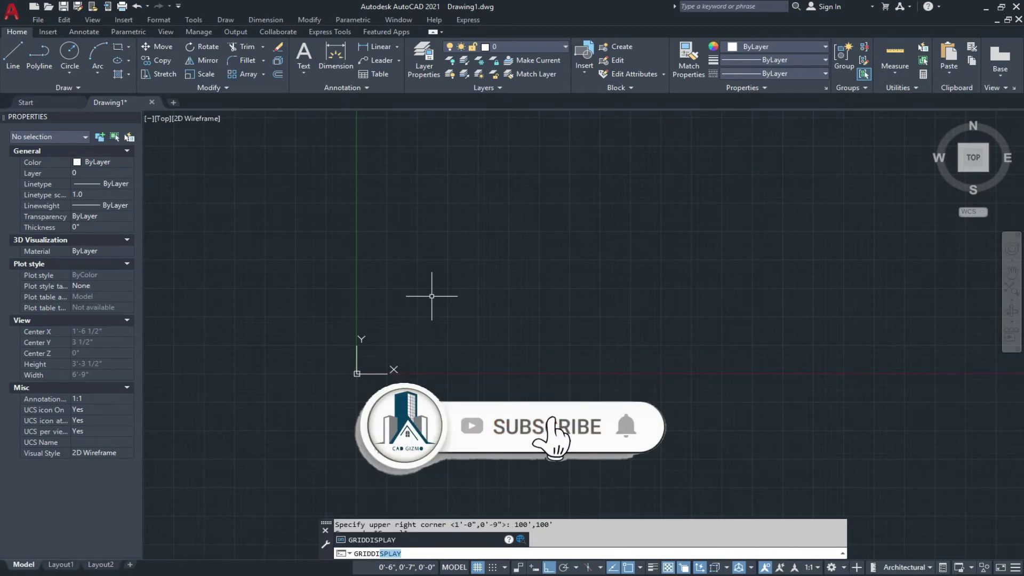
pyautogui.press('Return')
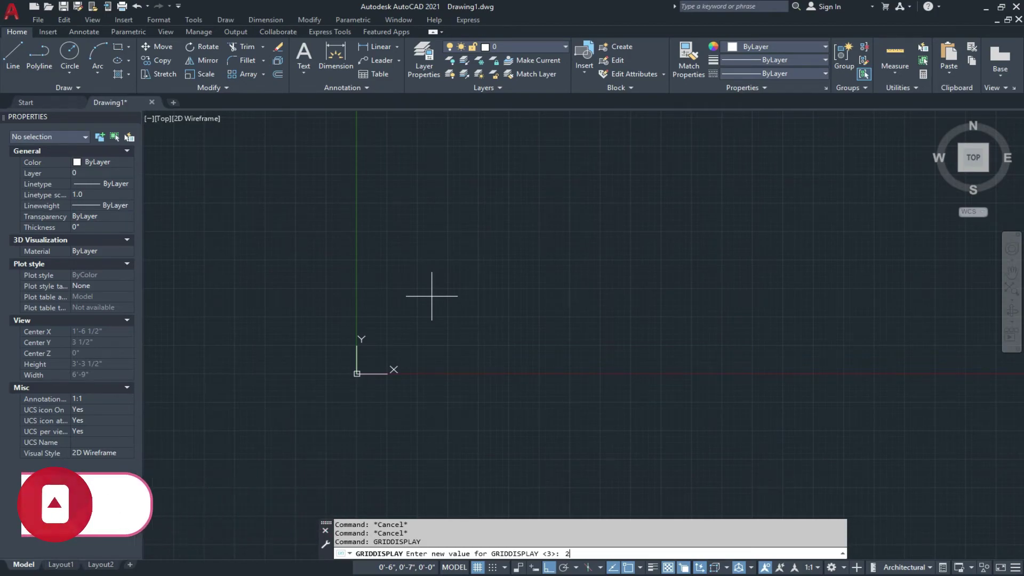
pyautogui.write('2')
pyautogui.press('Return')
pyautogui.press('Escape')
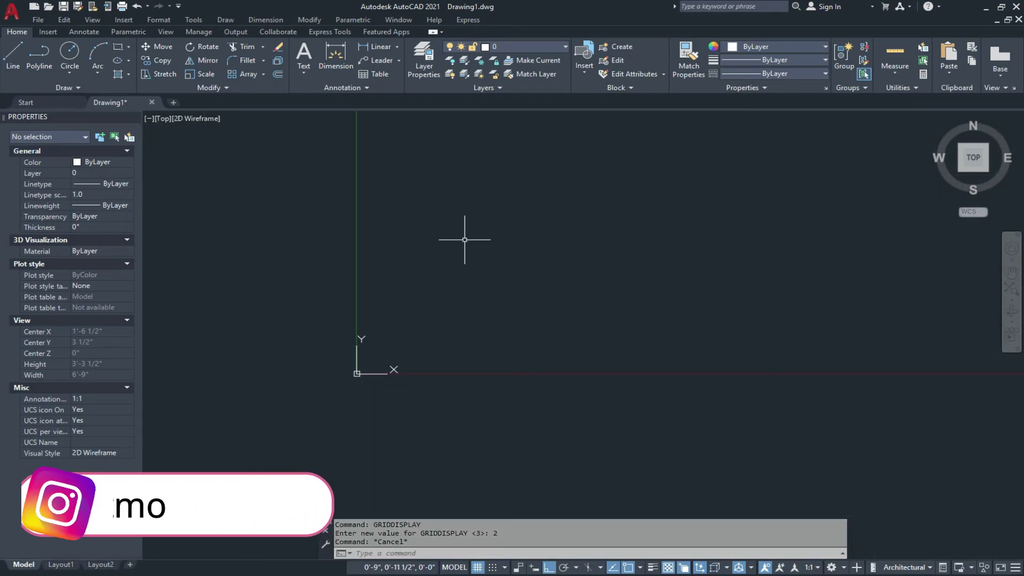
pyautogui.scroll(-5, 435, 330)
pyautogui.scroll(-6, 480, 320)
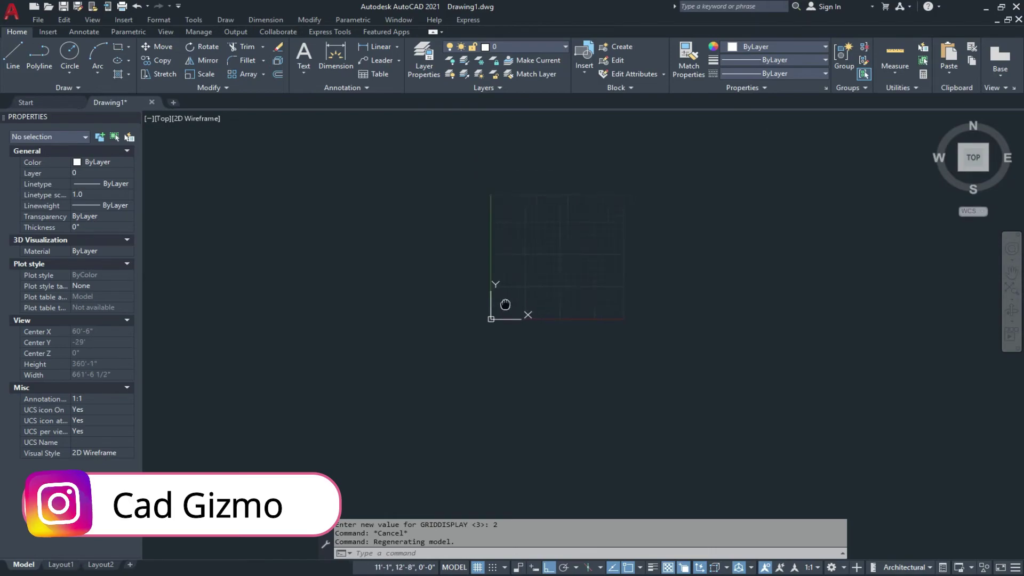
pyautogui.moveTo(496, 344); pyautogui.dragTo(444, 356, button='middle')
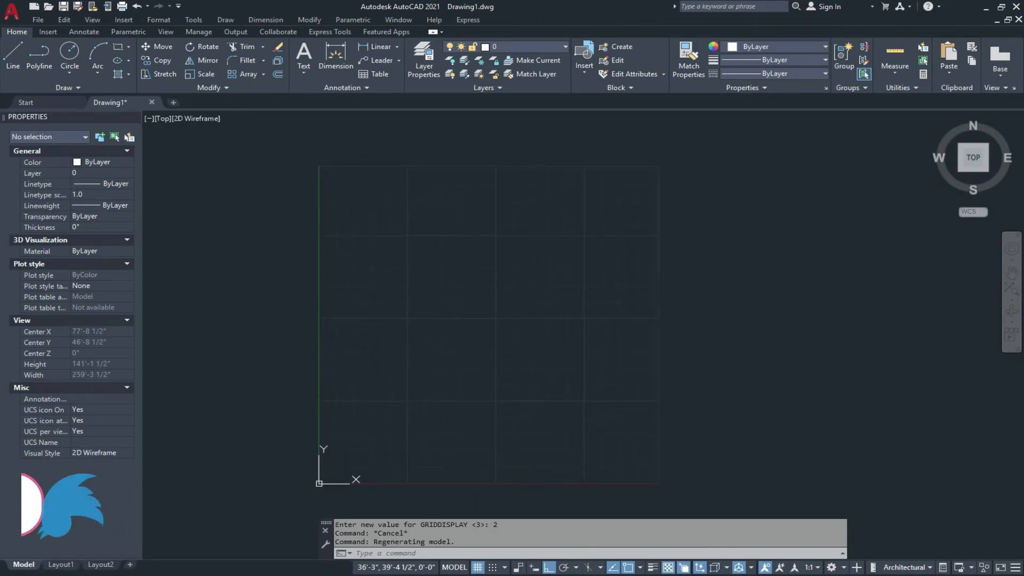